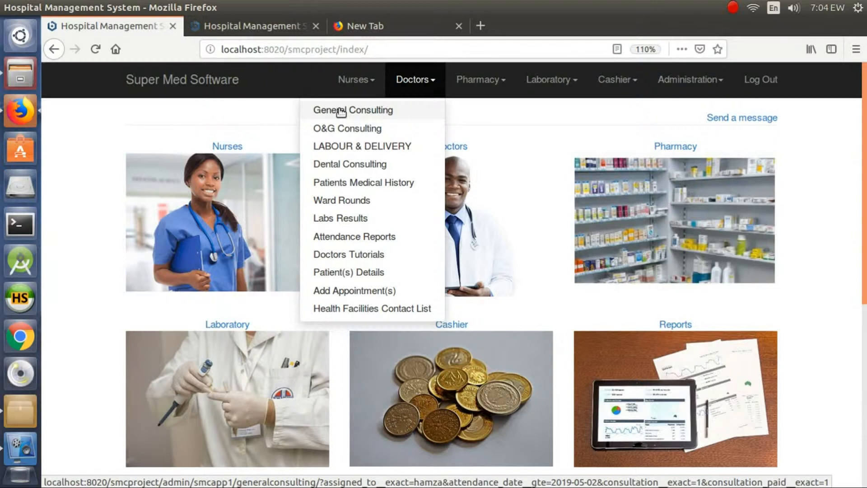
Step: Open the General Consulting record created on April 16, 2019 at 9:12 a.m. for editing
click(341, 112)
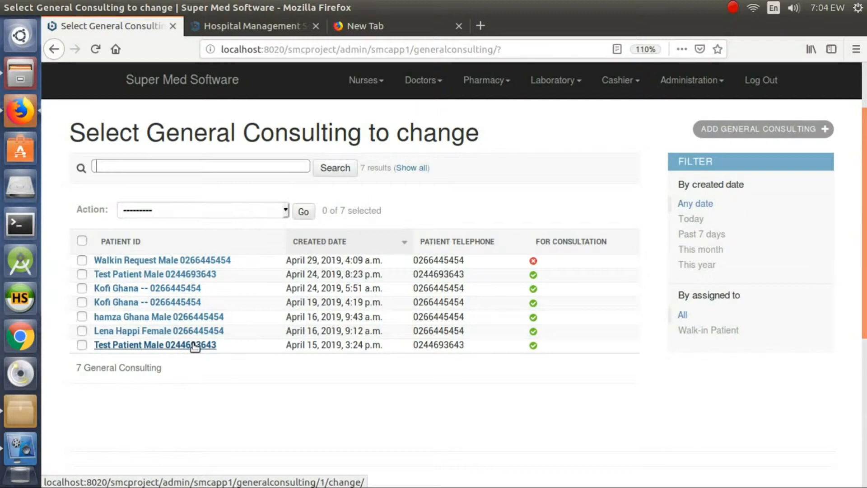
scroll(195, 338, down, 1)
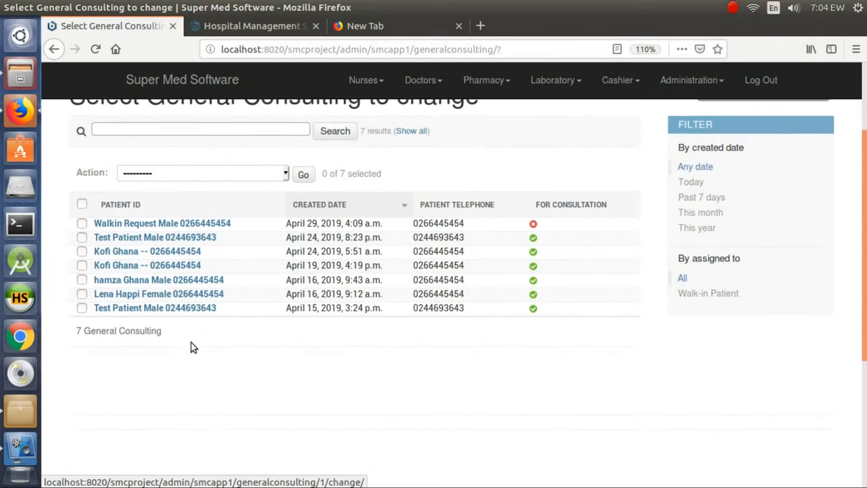
click(131, 293)
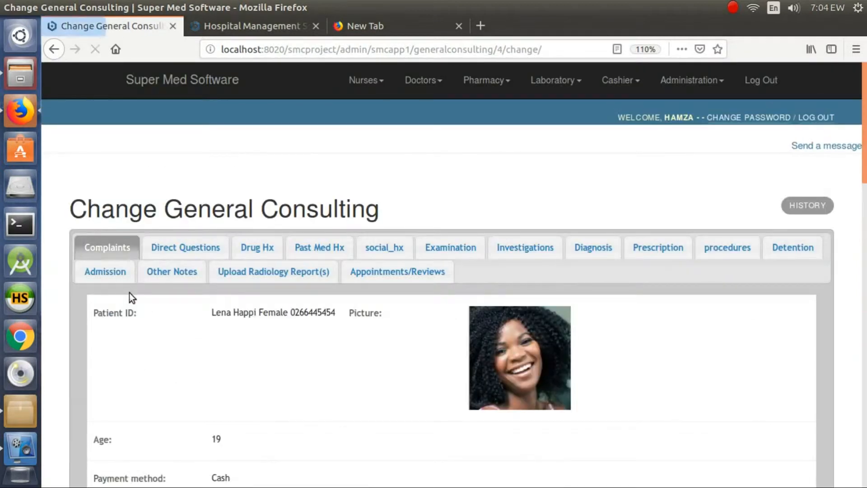
Step: Review the patient's identity, age, payment method, vital signs and listed complaints in the consulting record
scroll(136, 289, down, 1)
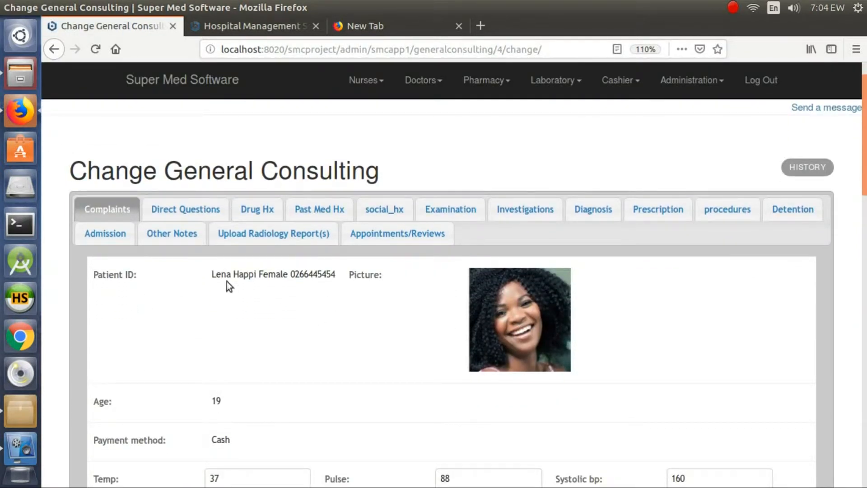
scroll(219, 277, down, 2)
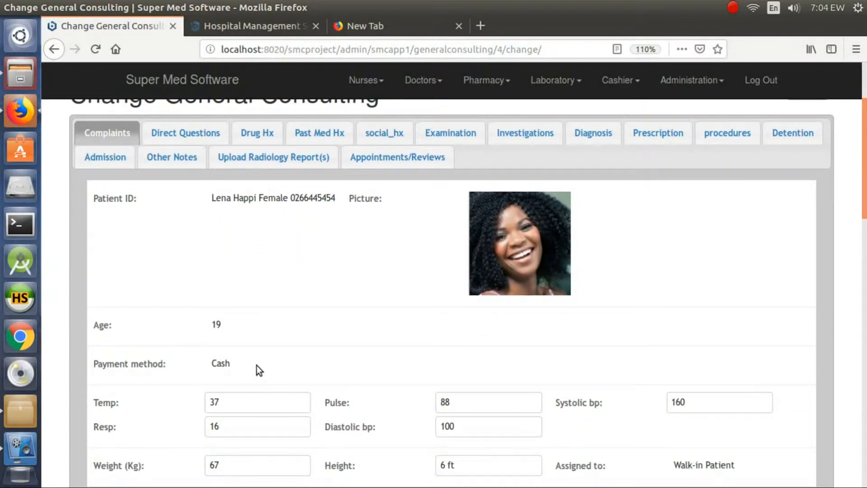
double_click(213, 365)
click(221, 365)
scroll(238, 362, down, 3)
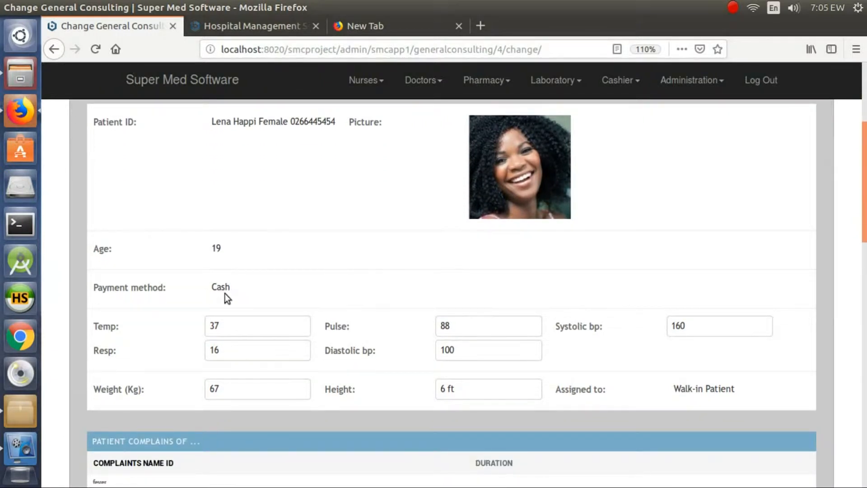
scroll(217, 291, down, 4)
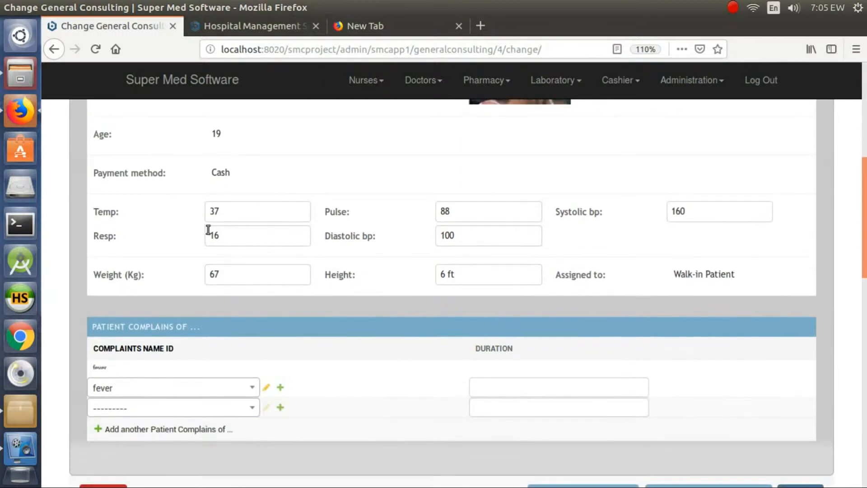
double_click(213, 220)
scroll(375, 266, up, 10)
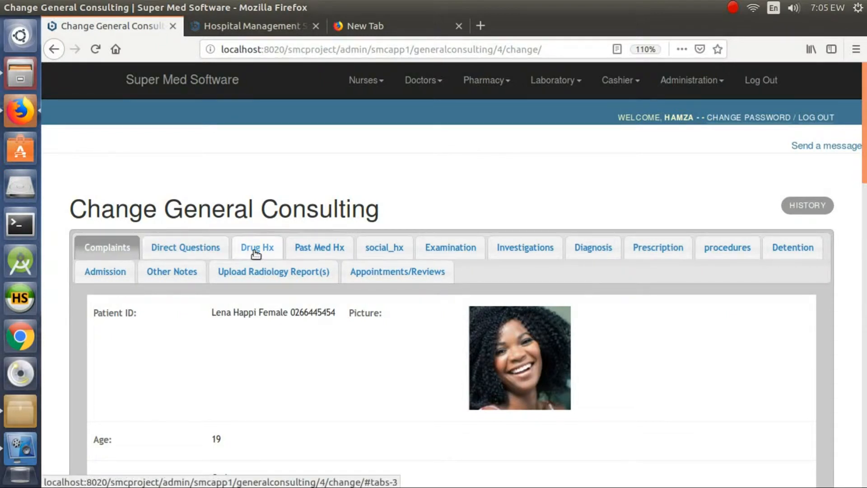
Step: Enter the examination note "Not Pale, Not Jaundiced, Hydration is fair"
click(451, 248)
click(302, 368)
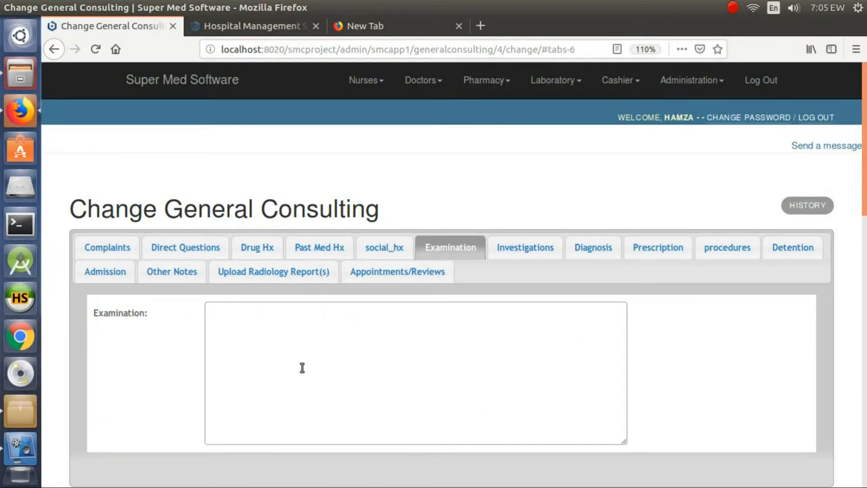
text(Not Pale, Not Jaundiced, Hydration is fair)
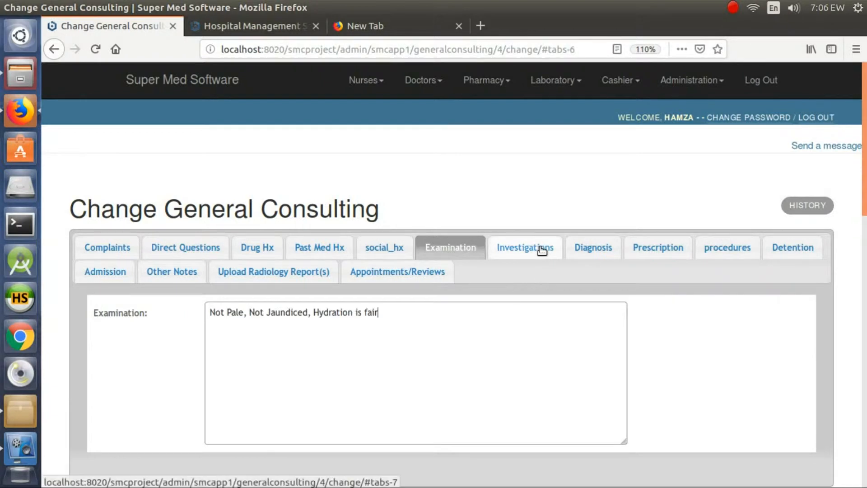
Step: Add MPS as the second lab test in the patient's investigations, below FBC
click(542, 250)
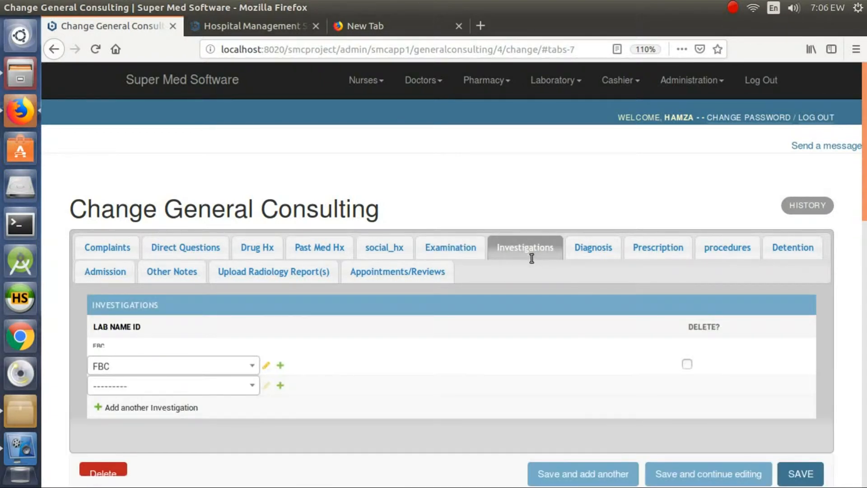
click(206, 390)
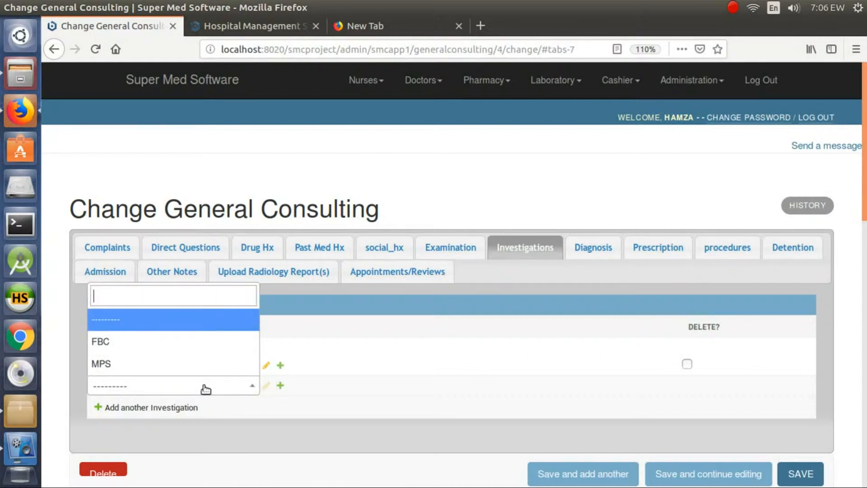
text(ma)
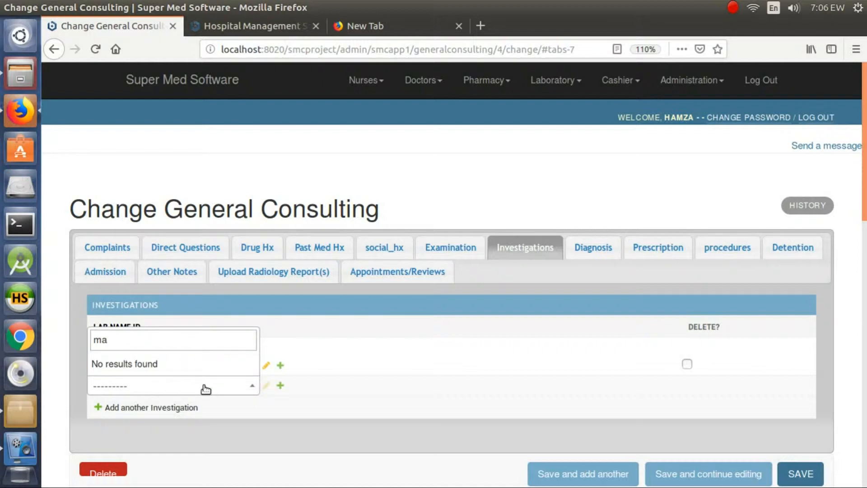
key(BackSpace)
text(p)
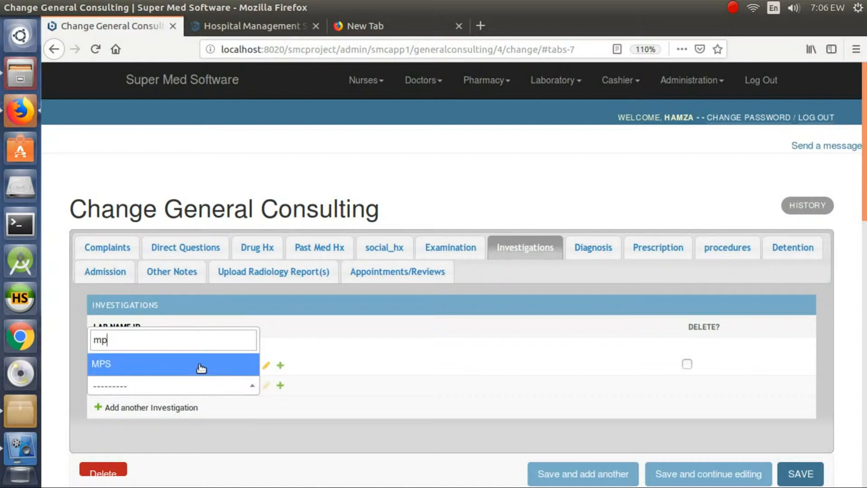
click(201, 365)
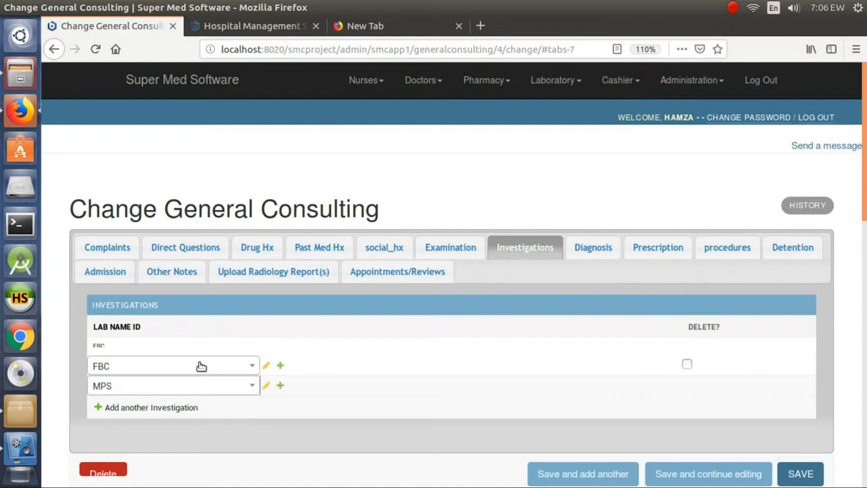
Step: Add three blank rows to the investigations list and remove them again
click(161, 409)
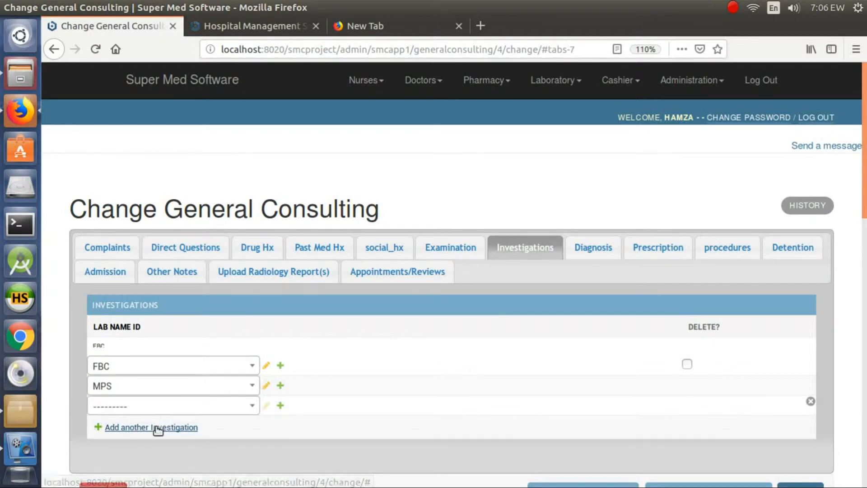
click(159, 429)
click(155, 450)
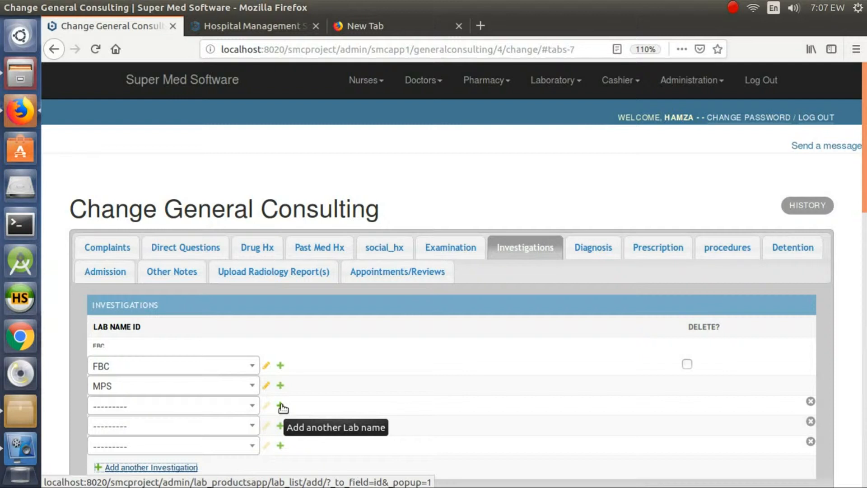
click(811, 445)
click(811, 421)
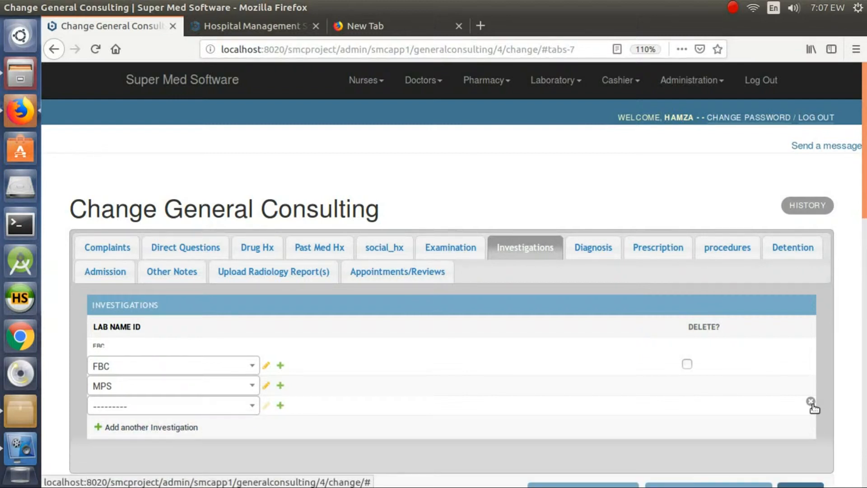
click(811, 402)
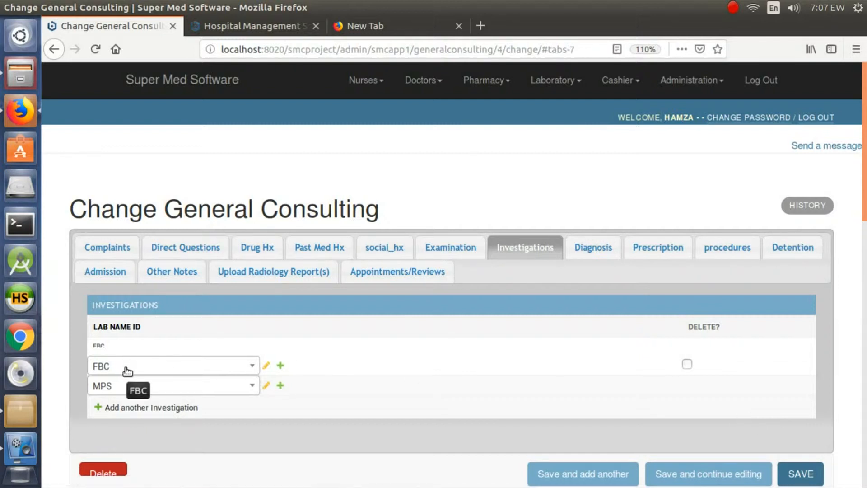
Step: Add Bronchitis to the patient's chosen diagnoses
click(599, 251)
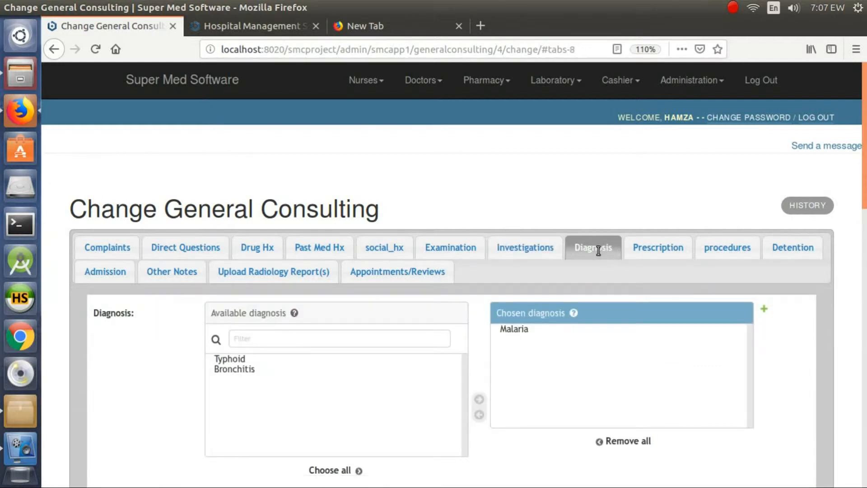
click(247, 370)
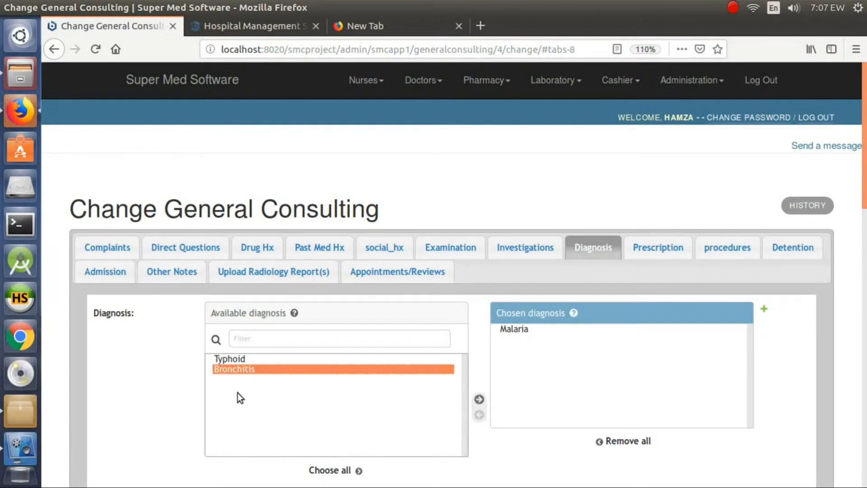
click(480, 399)
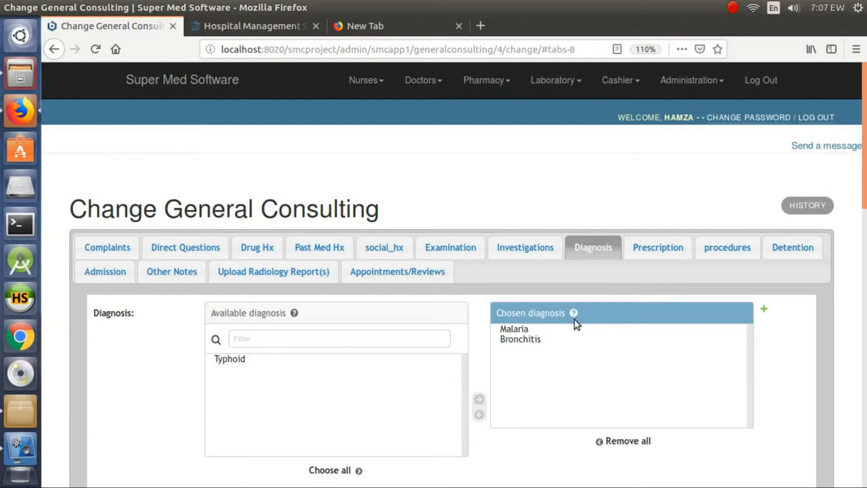
Step: Remove both Malaria and Bronchitis from the chosen diagnoses
click(519, 332)
ctrl+click(525, 343)
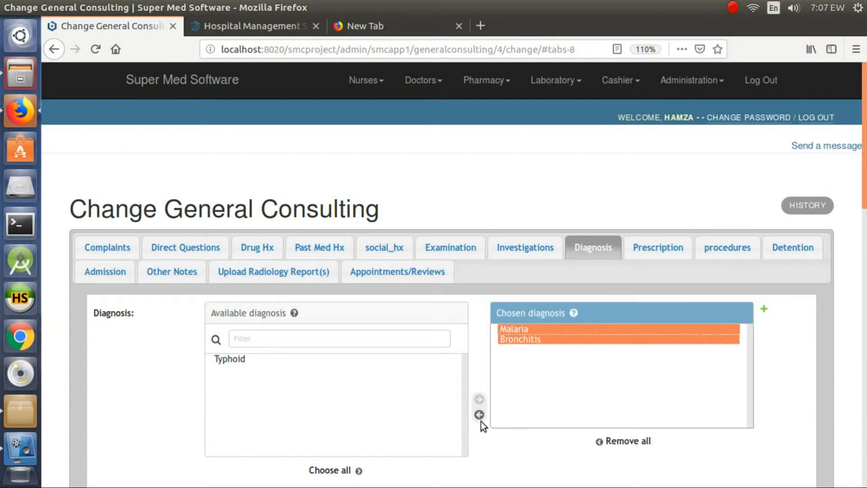
click(479, 415)
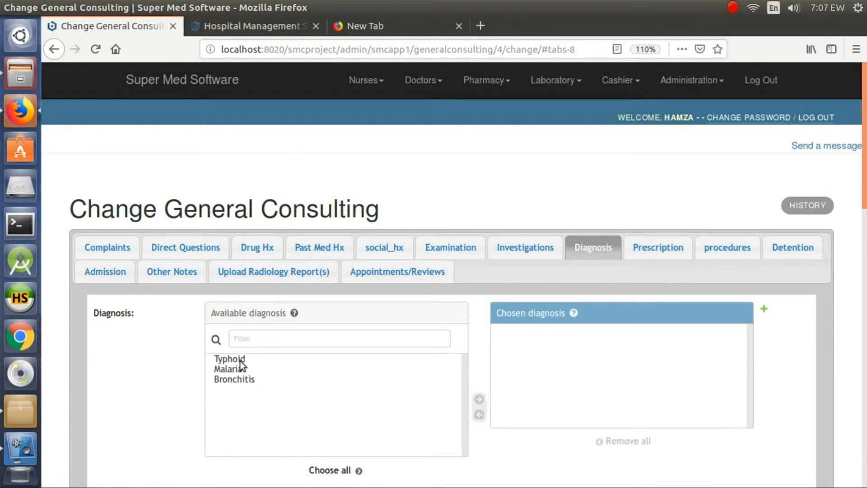
Step: Move Malaria and Bronchitis from the available diagnoses back into the chosen diagnoses
click(285, 340)
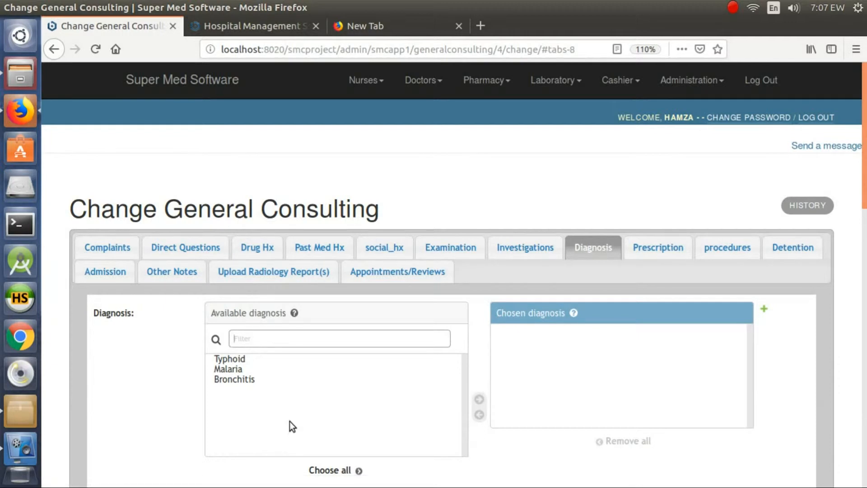
click(232, 367)
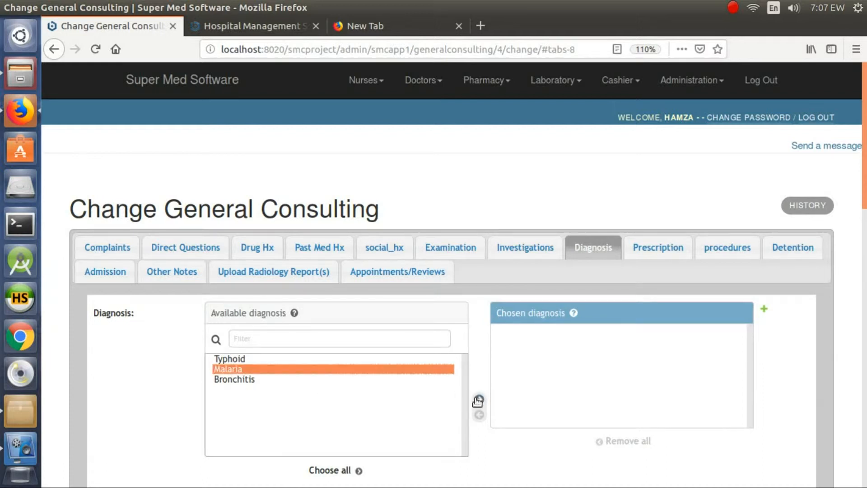
click(479, 400)
click(227, 370)
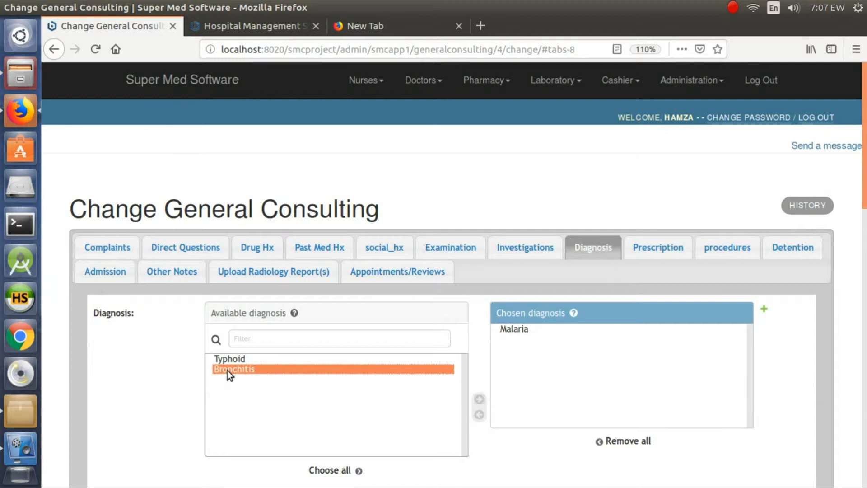
click(480, 400)
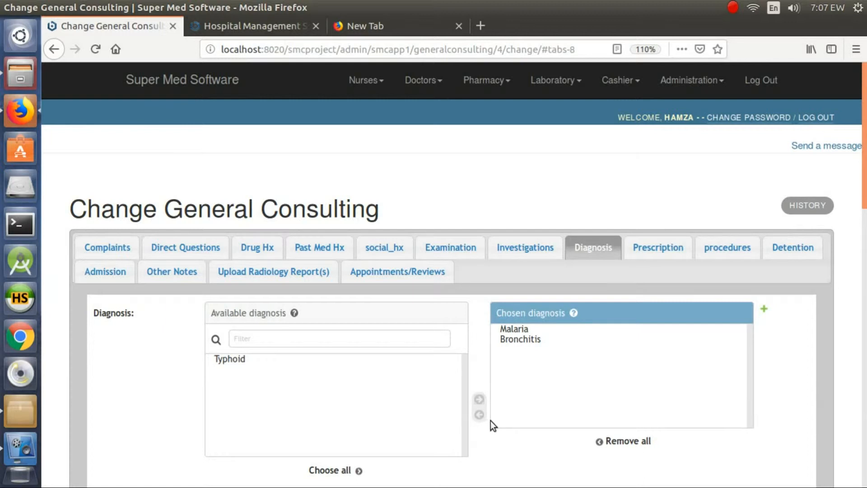
Step: Add Azithromycin Outside as a third medication in the patient's prescription
click(658, 254)
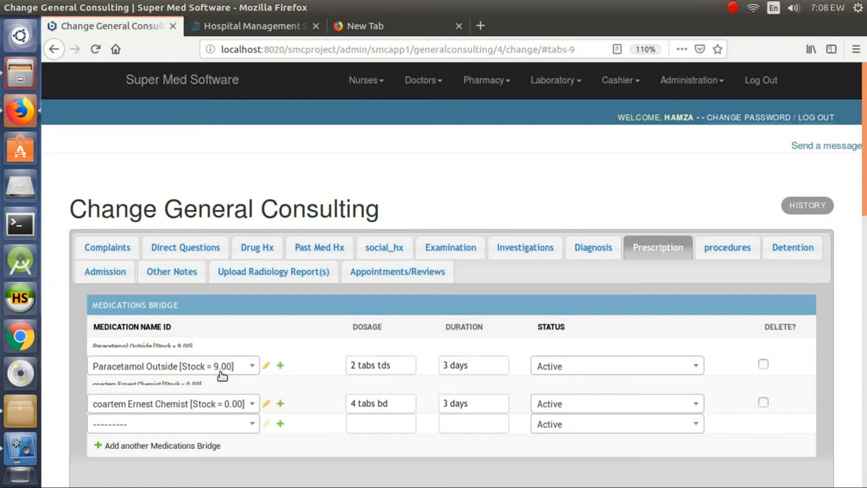
click(201, 427)
text(azi)
click(148, 402)
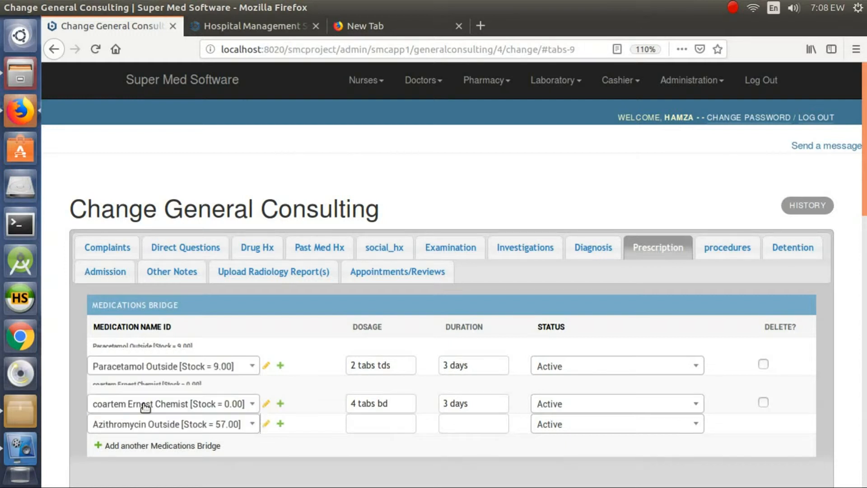
Step: Set the Azithromycin dosage to "1 tad dly" and its duration to "3 days"
click(364, 413)
click(374, 420)
text(1 tad dly)
click(478, 425)
text(3 days)
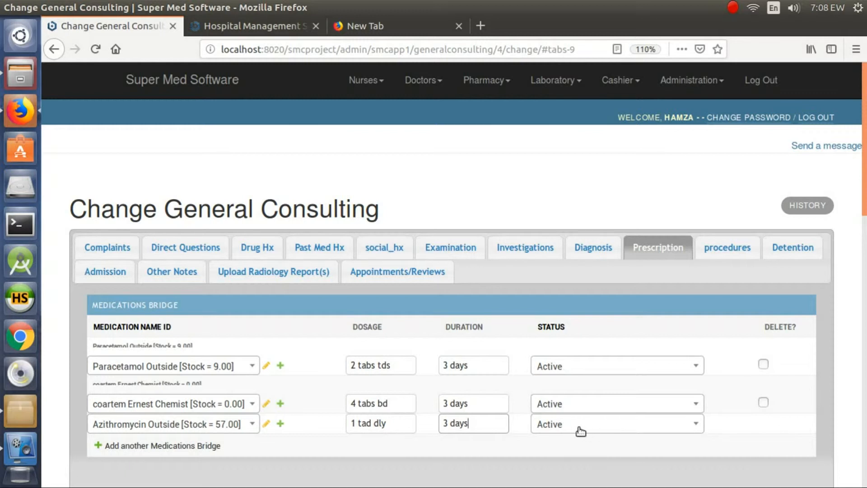
Step: Mark the patient for detention, set the detention duration to "Detain for 3 hours" and the detention date to today, 2019-05-02
scroll(580, 432, down, 1)
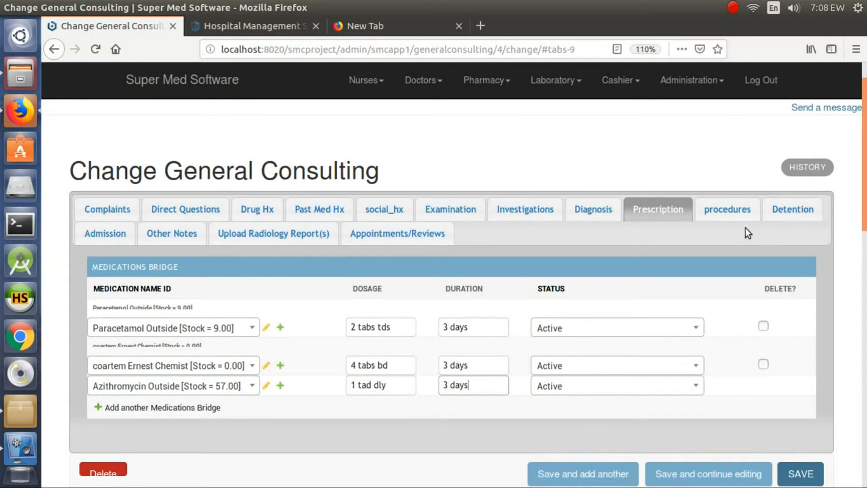
click(730, 213)
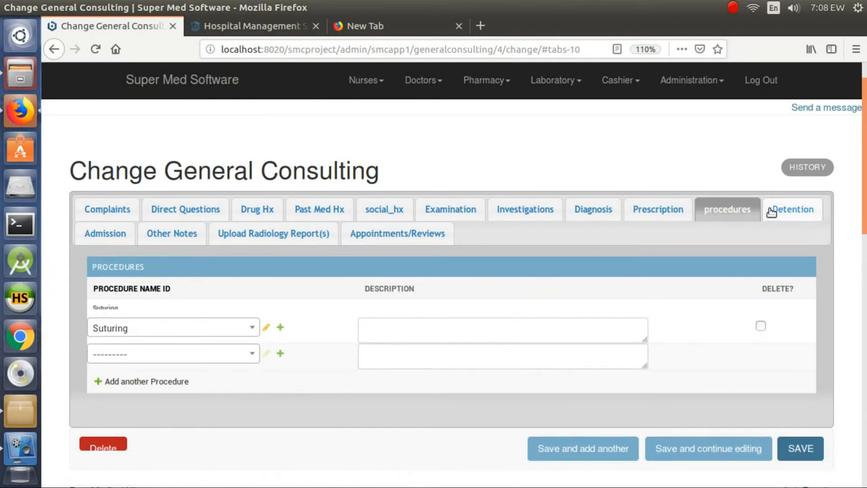
click(782, 210)
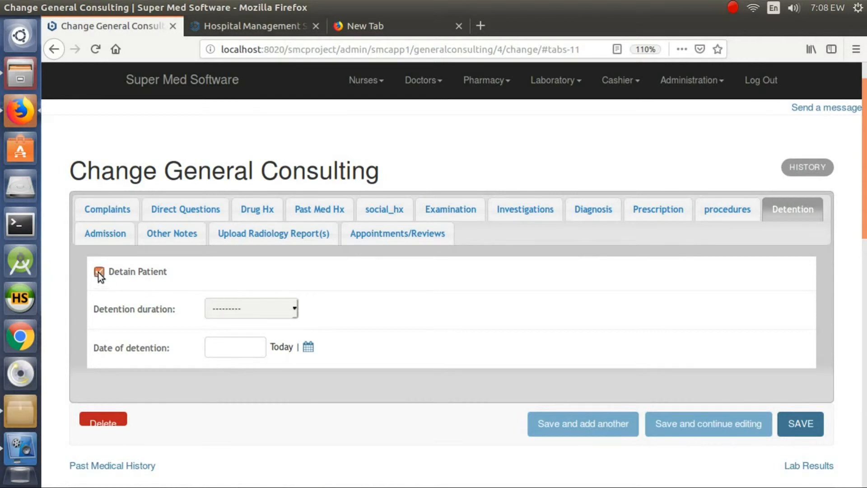
click(243, 308)
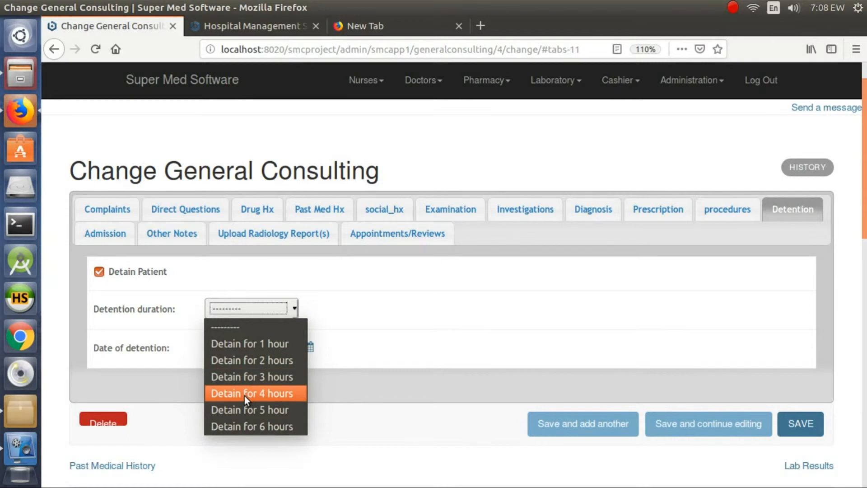
click(244, 379)
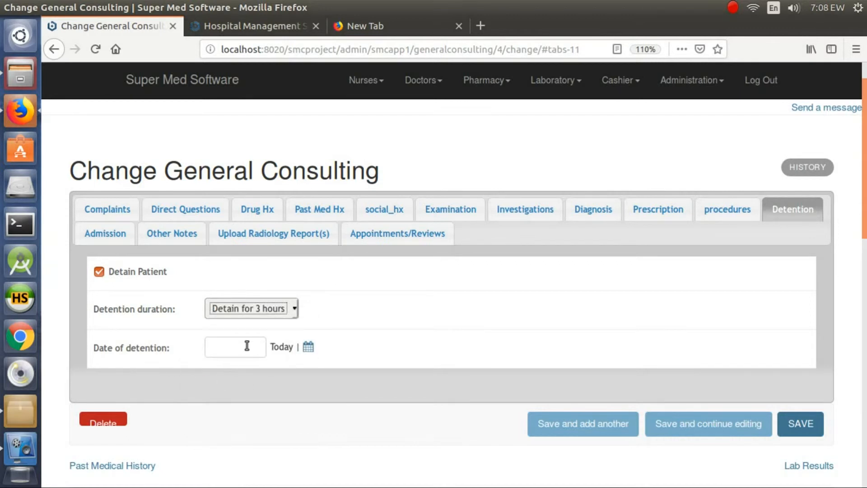
click(278, 347)
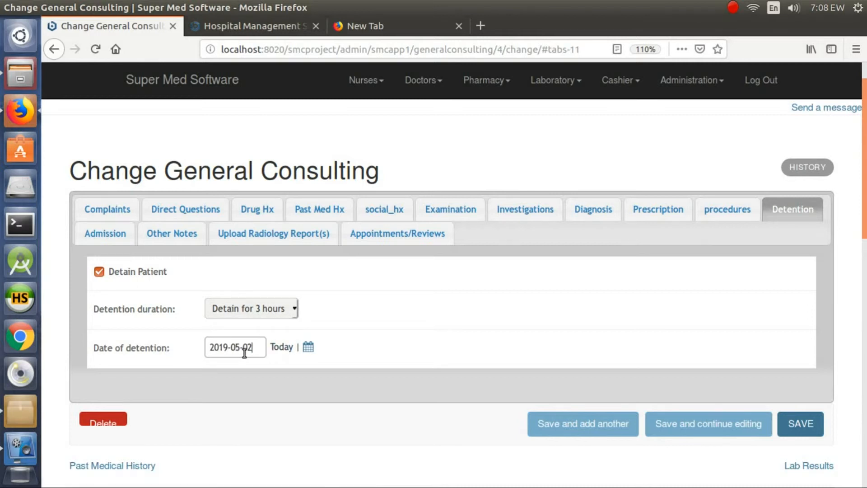
Step: Review the Admission, Other Notes and Upload Radiology Report(s) sections of the consulting record, including all the picture upload fields
click(102, 237)
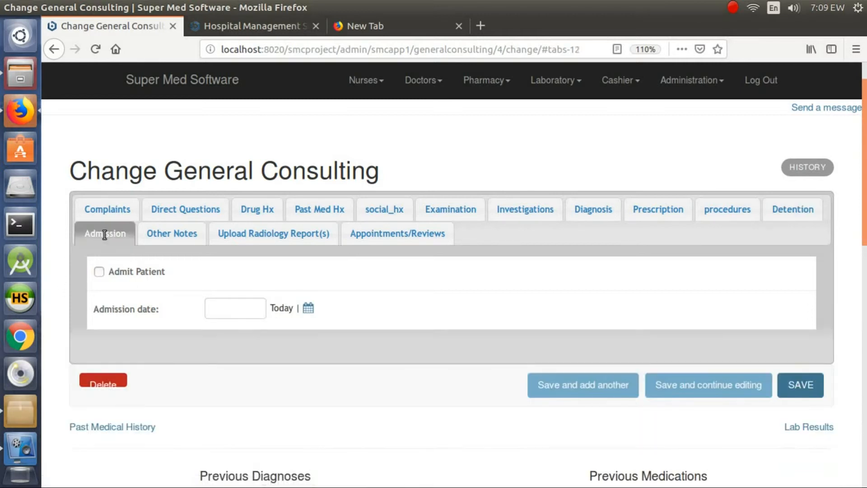
click(163, 237)
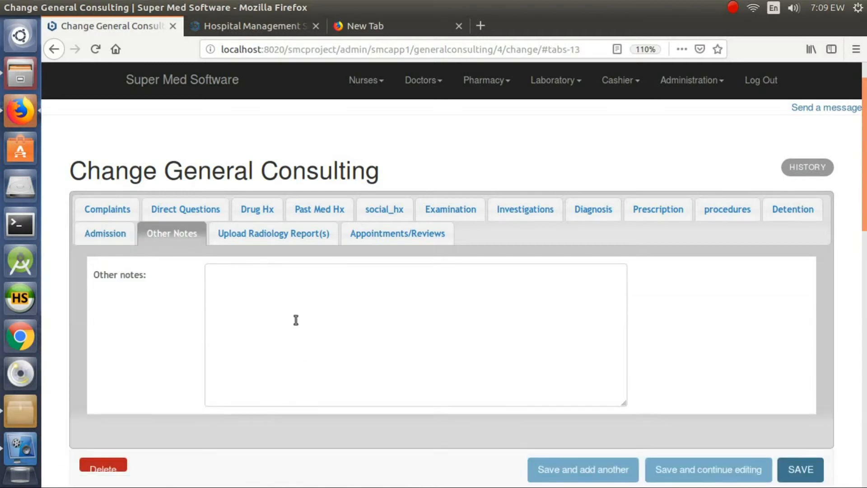
click(289, 241)
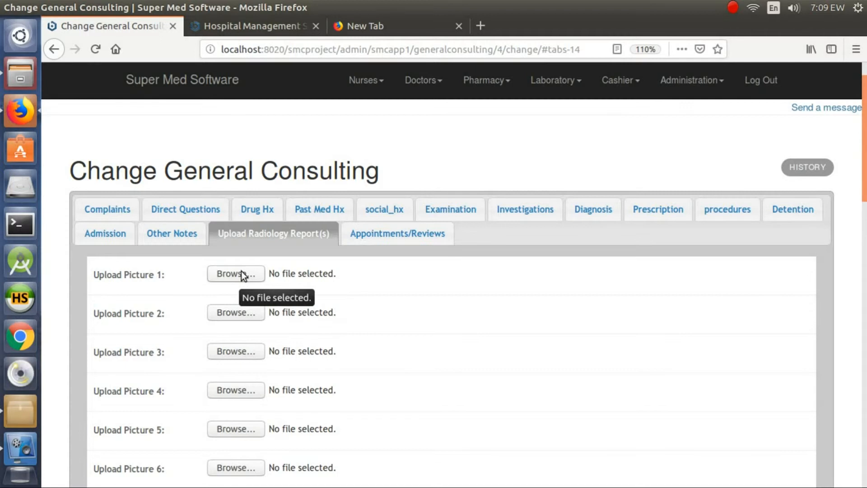
scroll(243, 280, down, 3)
scroll(264, 159, down, 7)
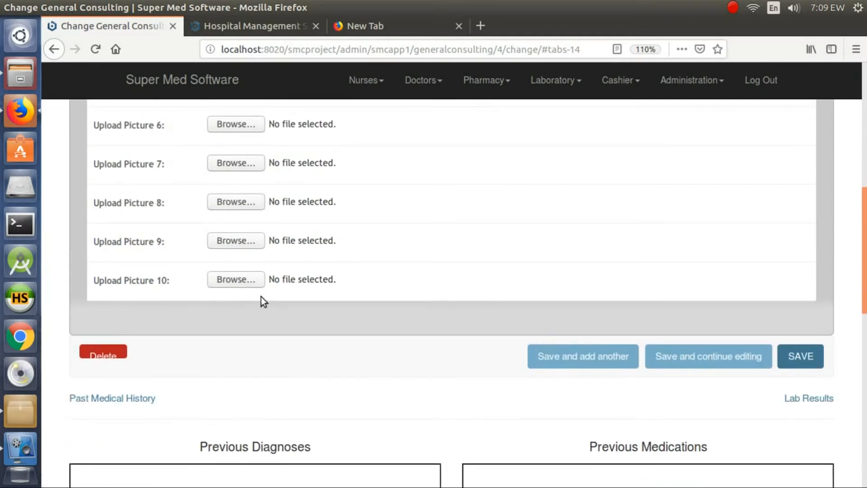
scroll(261, 297, up, 7)
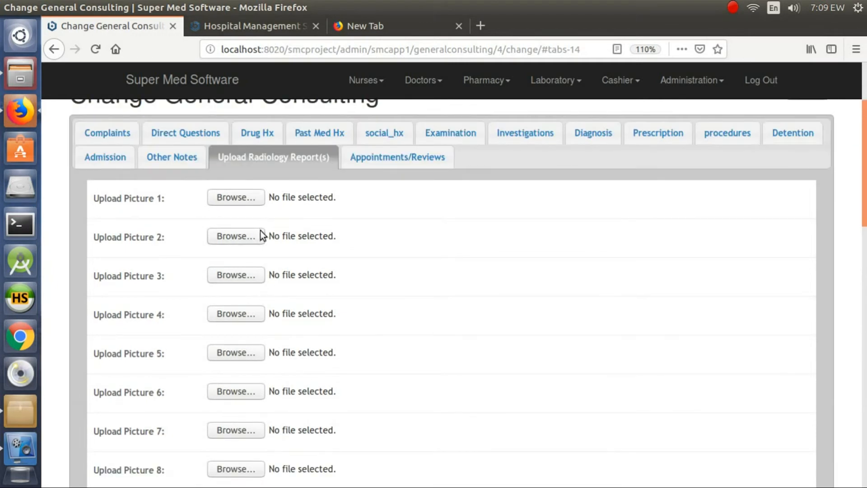
Step: Examine the Appointments/Reviews section and its selectable appointment times without choosing one
click(377, 158)
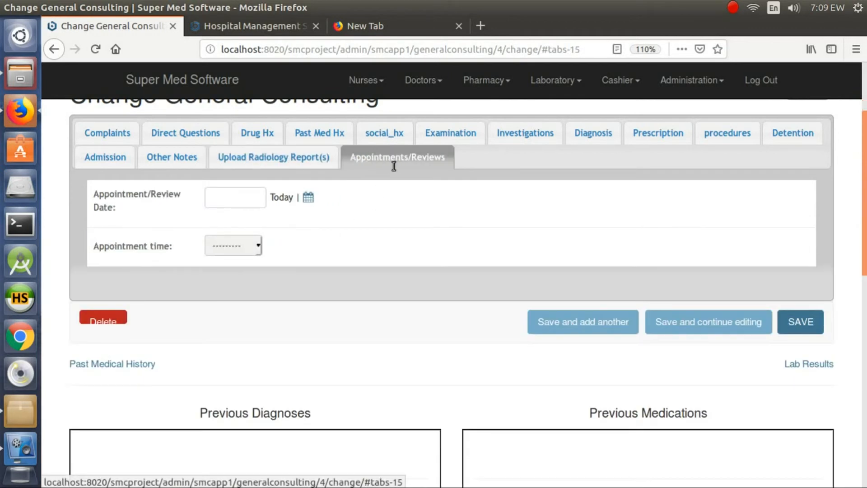
scroll(378, 210, up, 3)
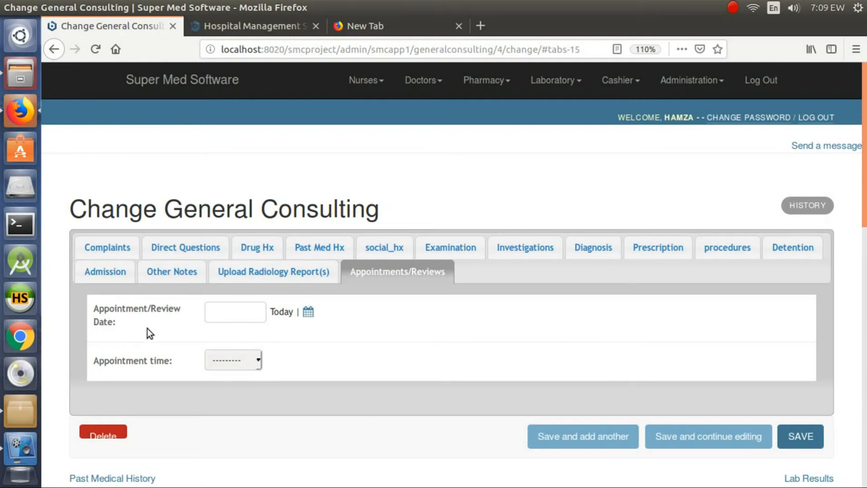
click(222, 363)
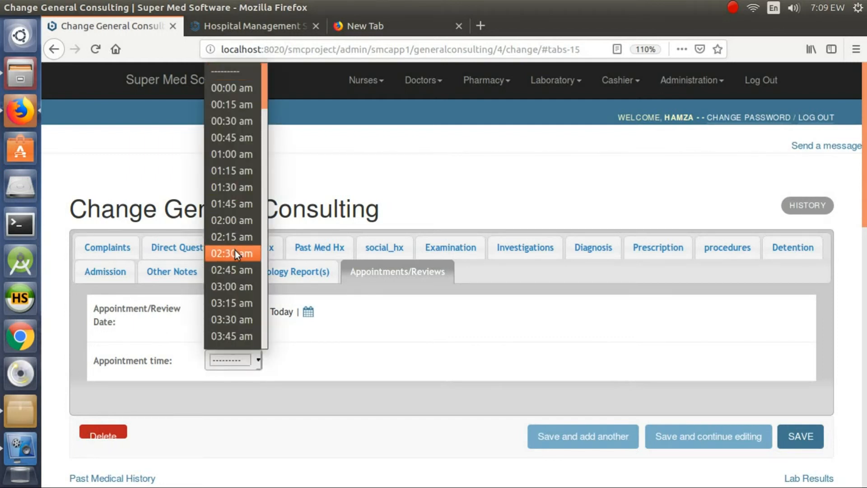
scroll(236, 251, down, 5)
click(368, 353)
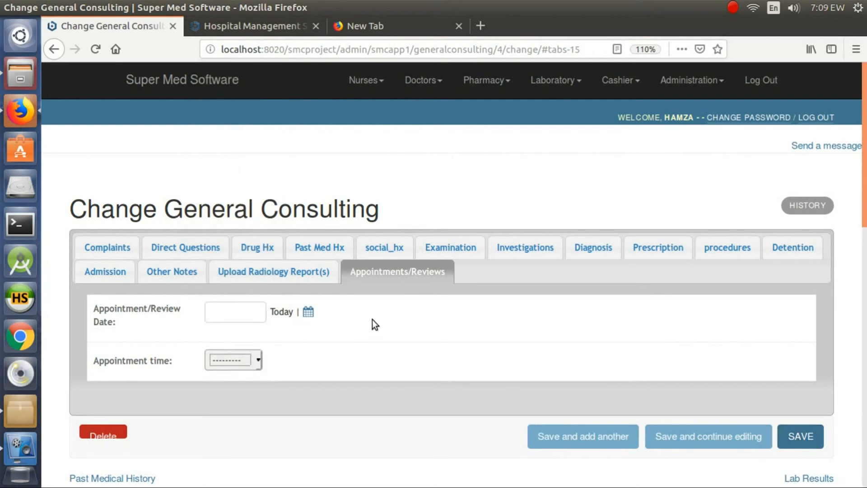
Step: Examine the previous diagnoses, previous medications, history and lab result links, and the medication and lab template options beneath the form
scroll(372, 319, down, 3)
scroll(339, 320, down, 7)
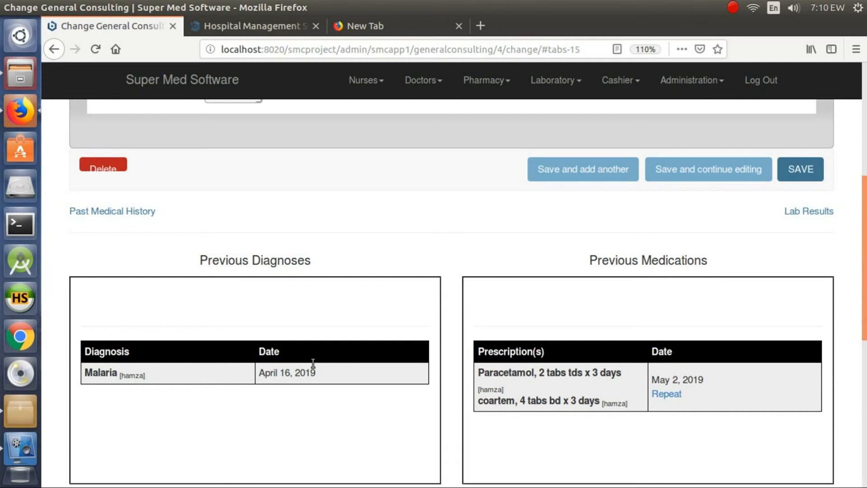
scroll(600, 314, down, 1)
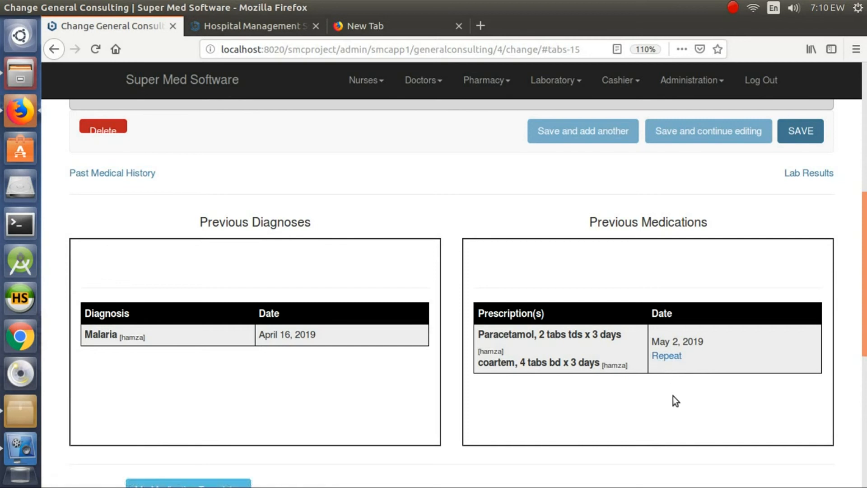
scroll(673, 395, down, 4)
scroll(673, 395, up, 2)
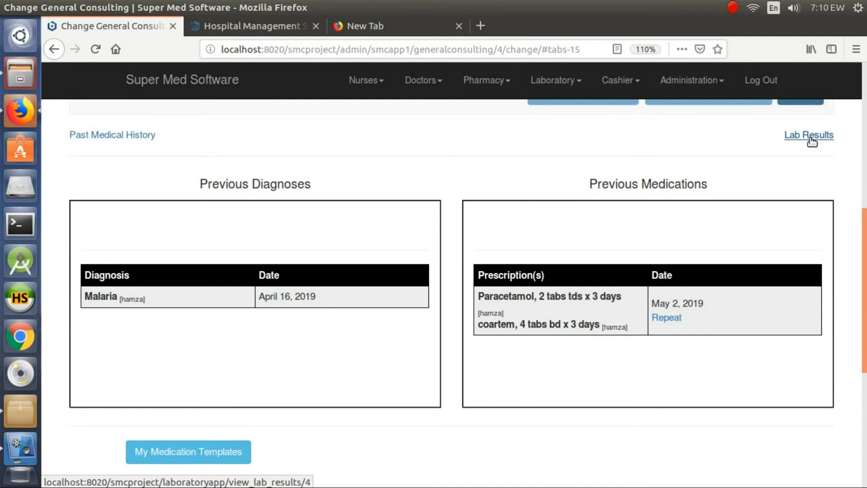
scroll(549, 343, down, 4)
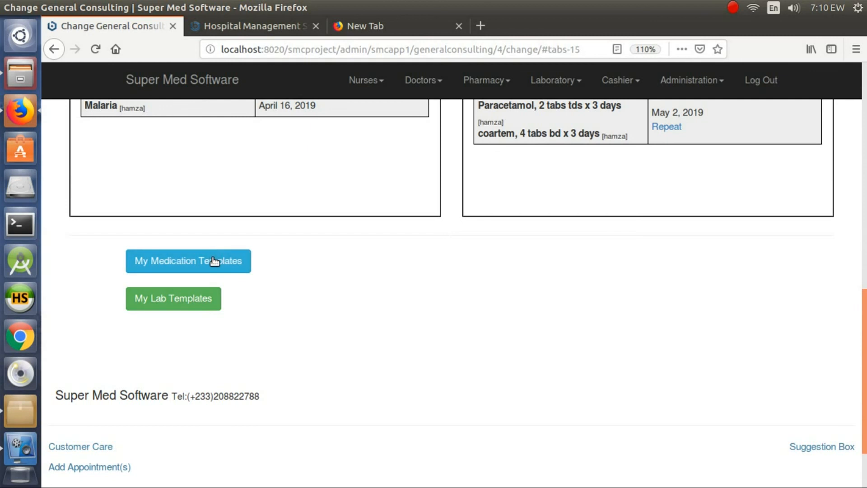
scroll(215, 262, up, 10)
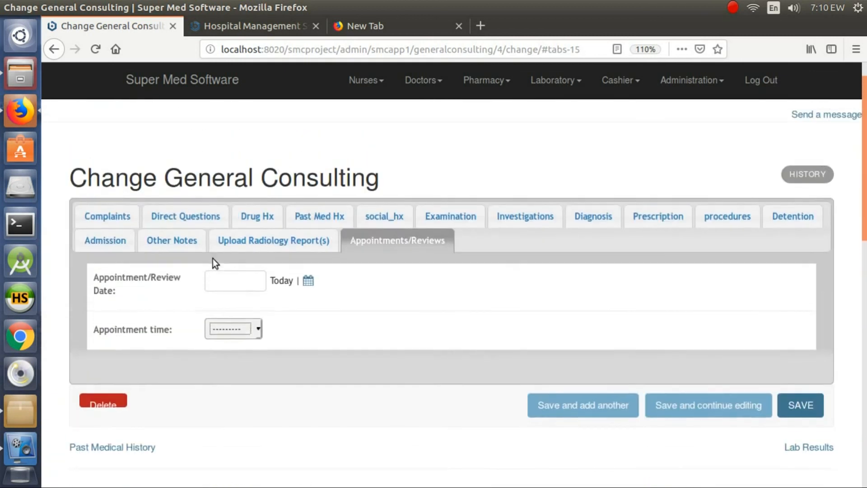